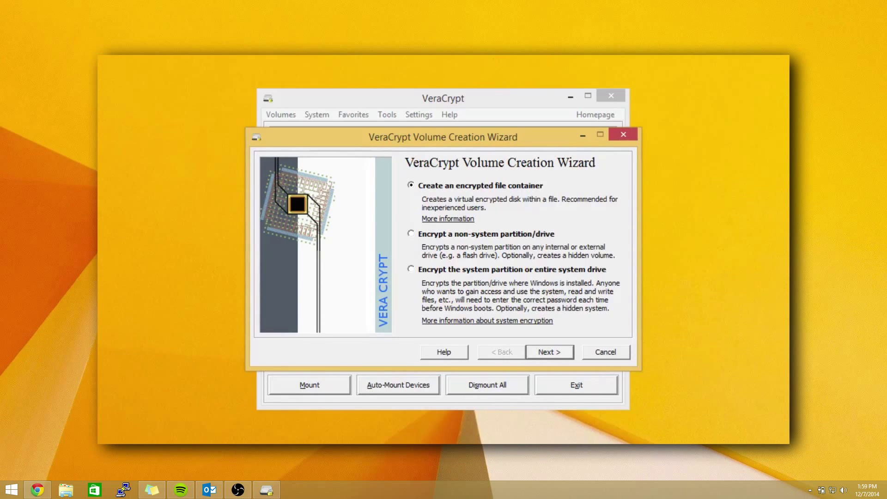
# Open VeraCrypt and start the volume creation wizard with the option to create an encrypted file container
pyautogui.press('Return')
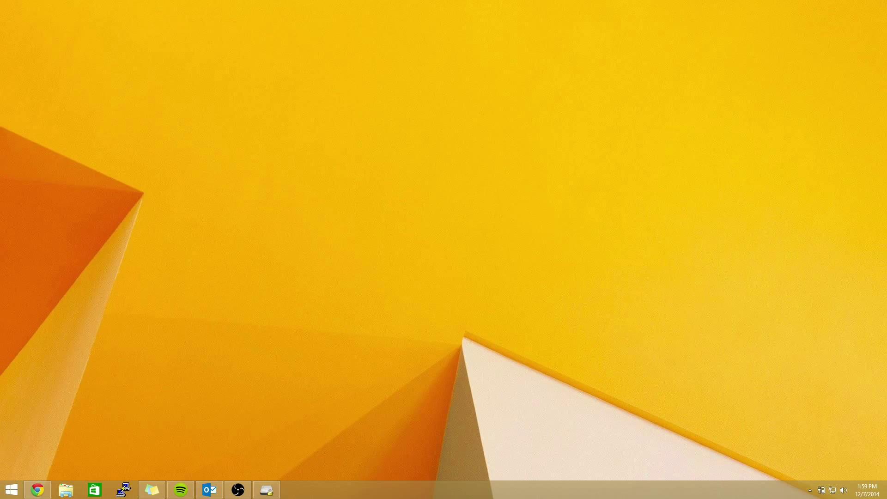
pyautogui.click(266, 491)
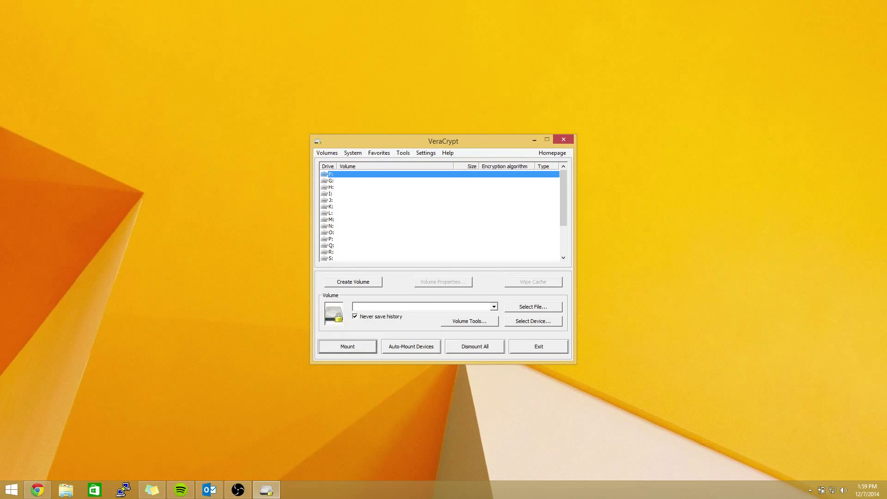
pyautogui.moveTo(266, 489)
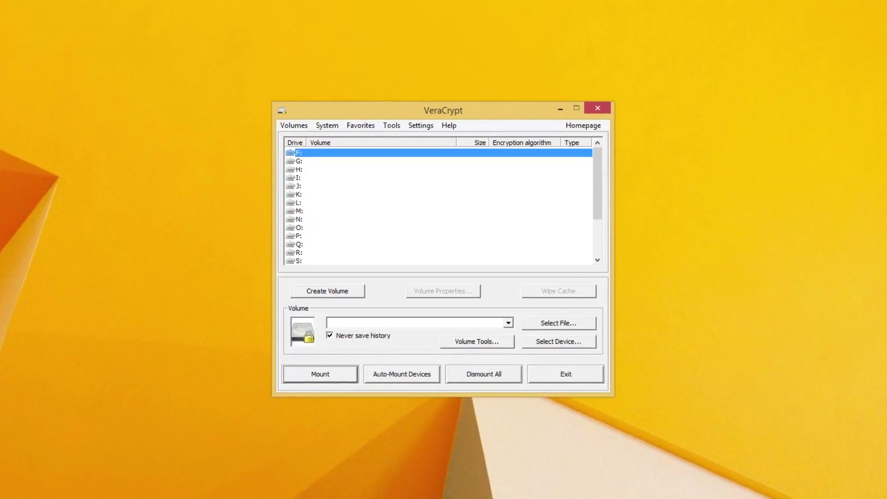
pyautogui.press('Return')
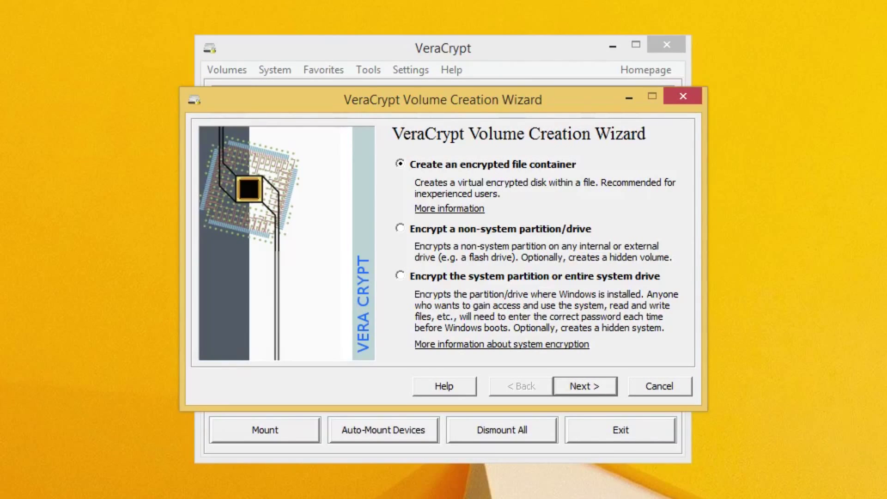
pyautogui.press('Return')
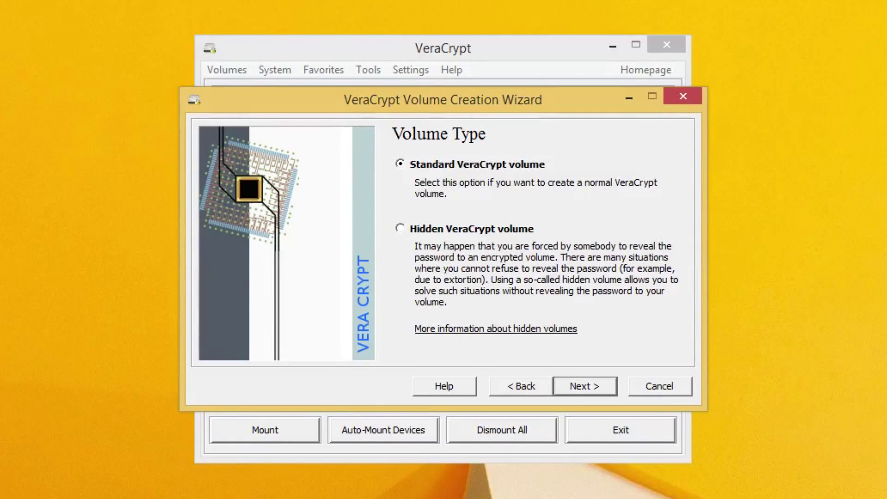
# Choose a hidden VeraCrypt volume as the volume type and keep Normal mode for its creation
pyautogui.click(400, 228)
pyautogui.press('Return')
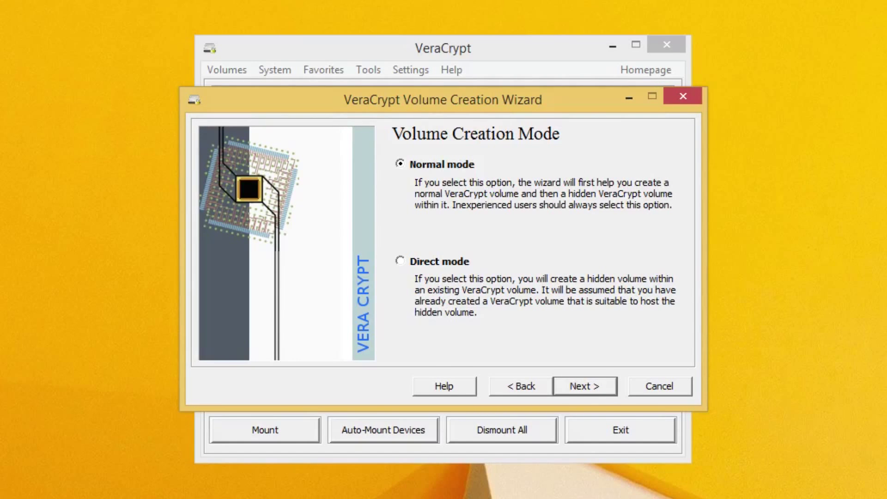
pyautogui.press('Return')
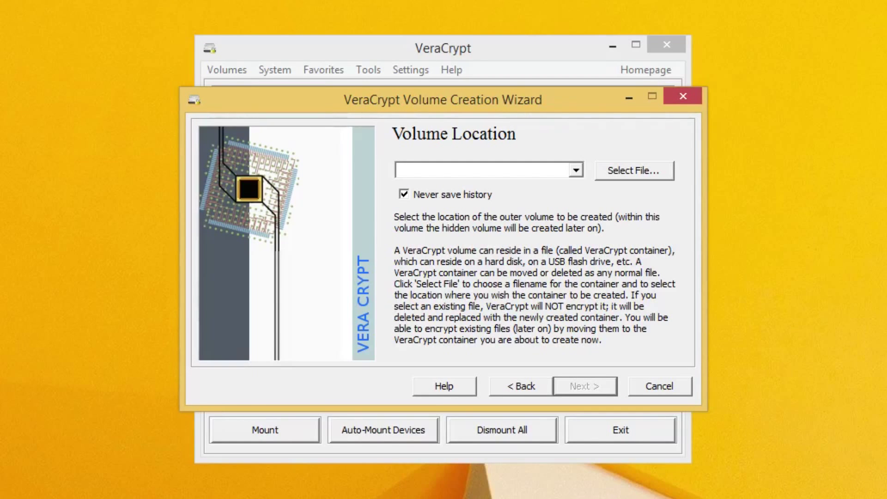
# Set the outer volume's location to a new file named secretfile on the Desktop
pyautogui.click(634, 171)
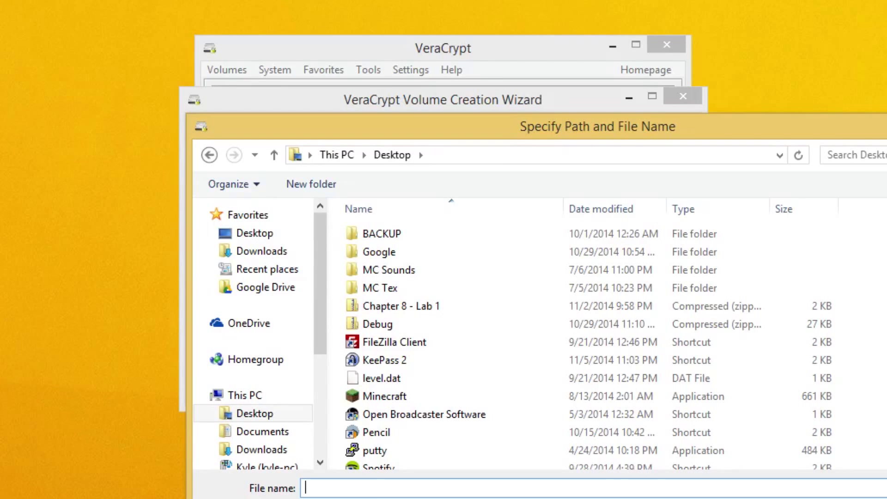
pyautogui.write('secretfile')
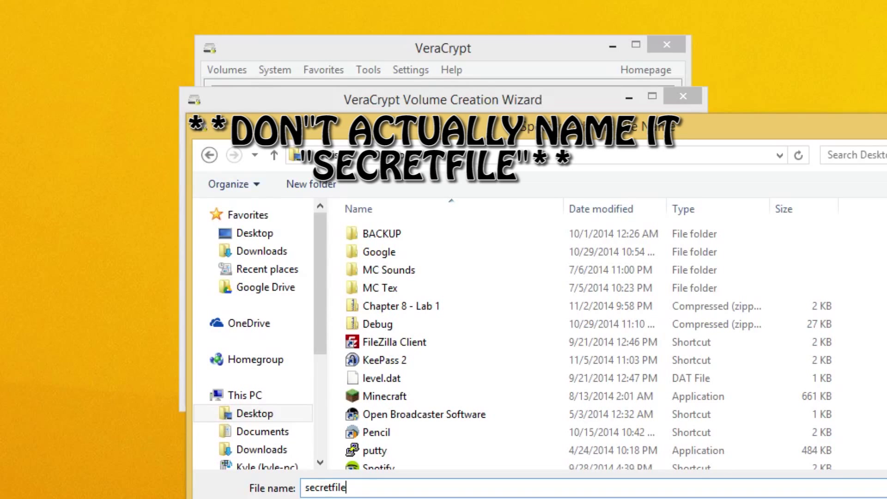
pyautogui.press('Return')
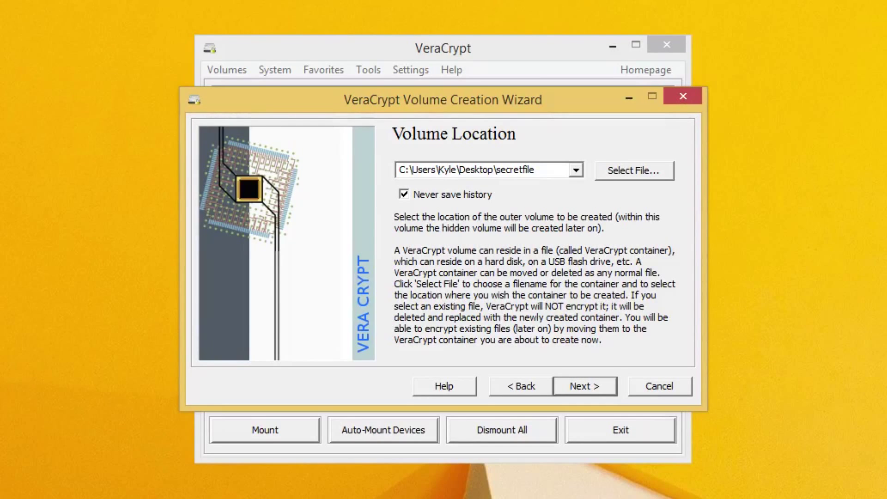
pyautogui.press('Return')
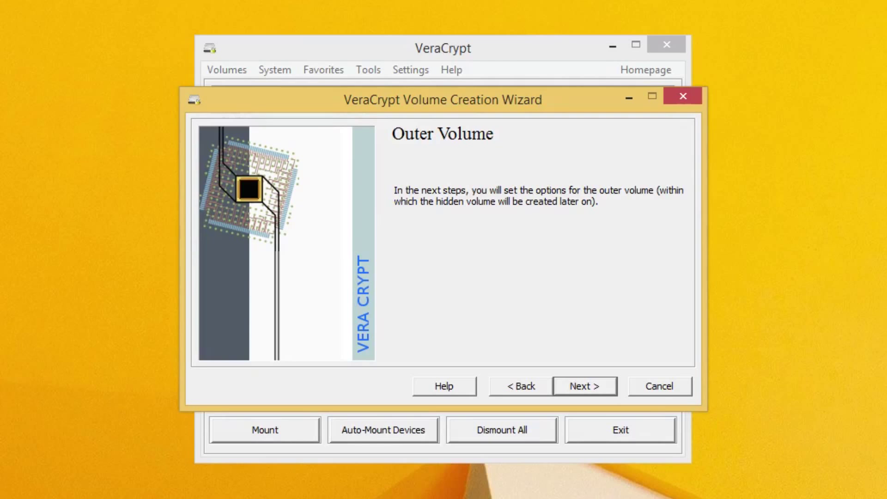
# Accept AES encryption with the RIPEMD-160 hash for the outer volume and set its size to 10 MB
pyautogui.press('Return')
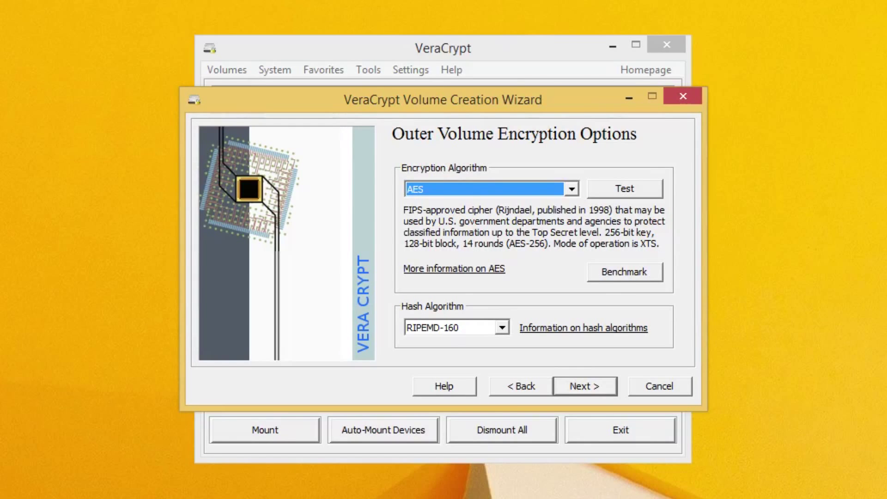
pyautogui.press('Return')
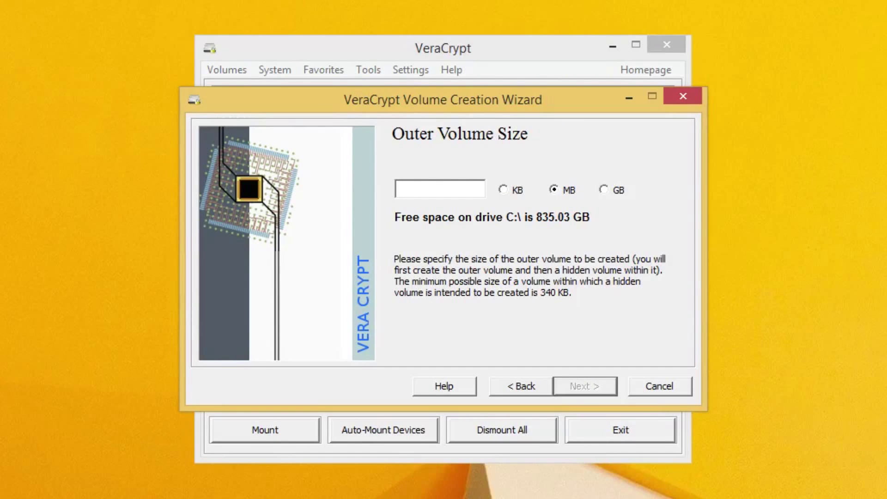
pyautogui.write('10')
pyautogui.press('Return')
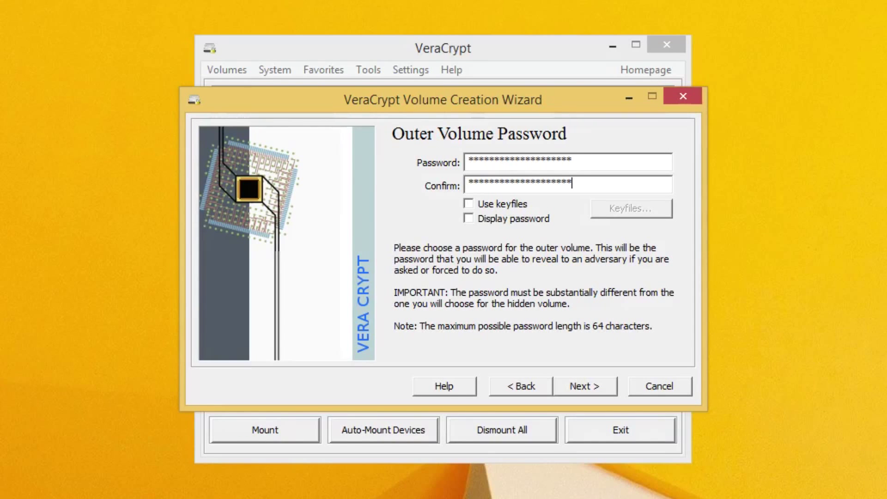
# Enter and confirm the outer volume password, and format the outer volume with the FAT filesystem and default cluster size
pyautogui.press('Return')
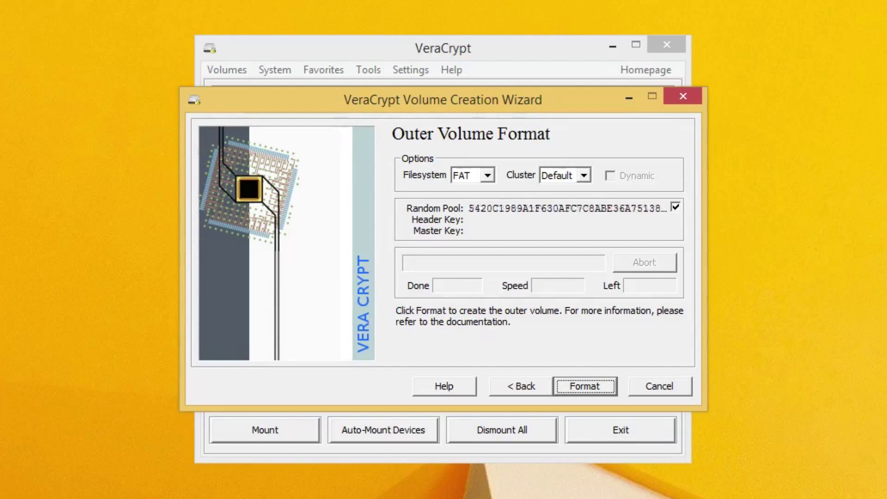
pyautogui.press('Return')
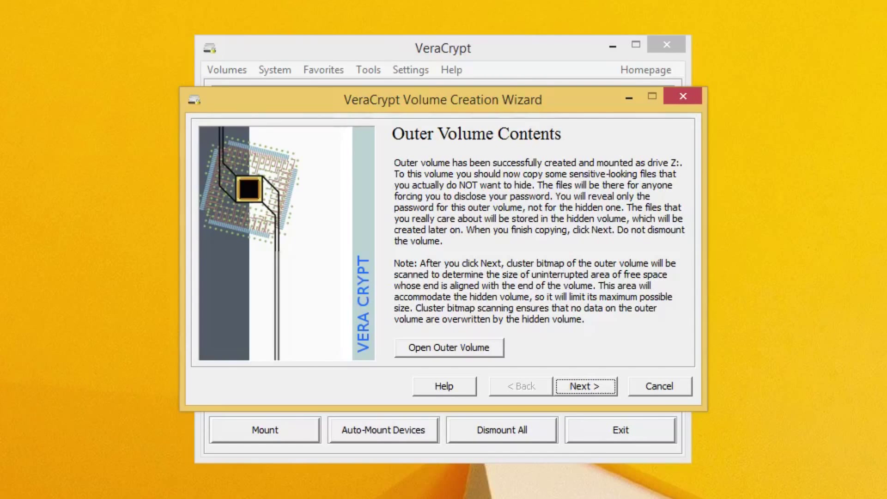
# Open the outer volume, add the decoy text files "financials" and "embarassing photos", and continue the wizard to the hidden volume
pyautogui.click(449, 348)
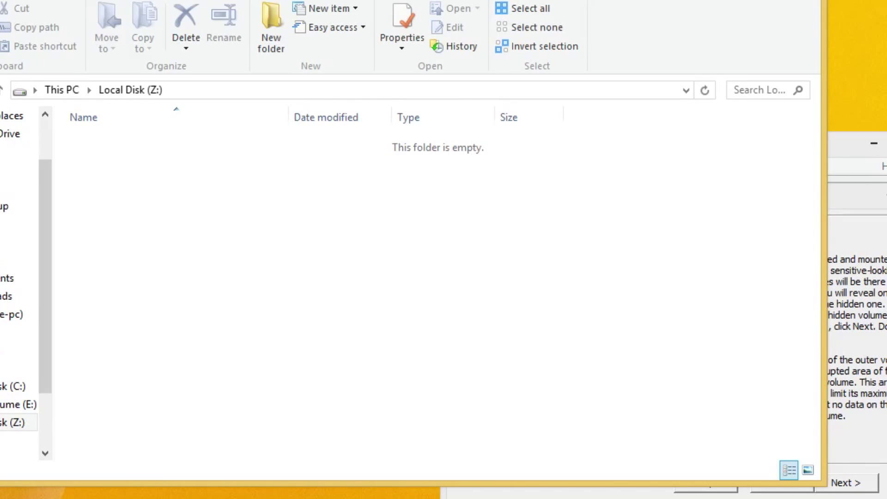
pyautogui.click(880, 195)
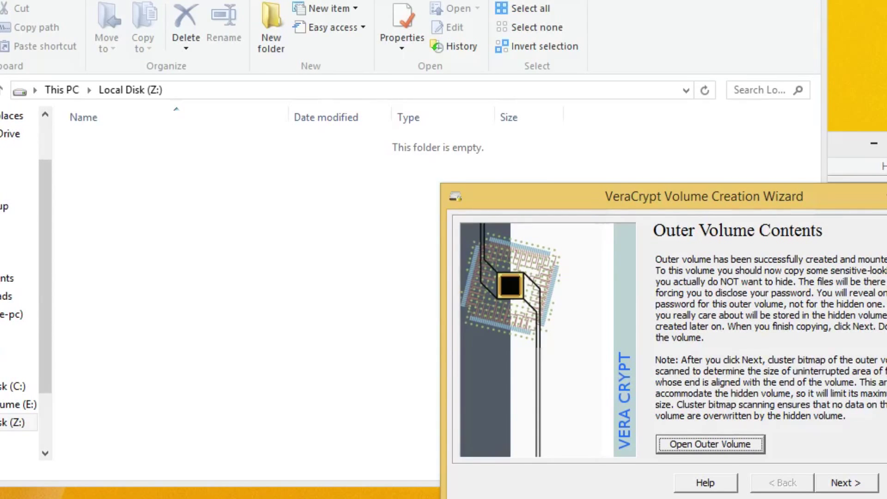
pyautogui.hotkey('alt', 'Tab')
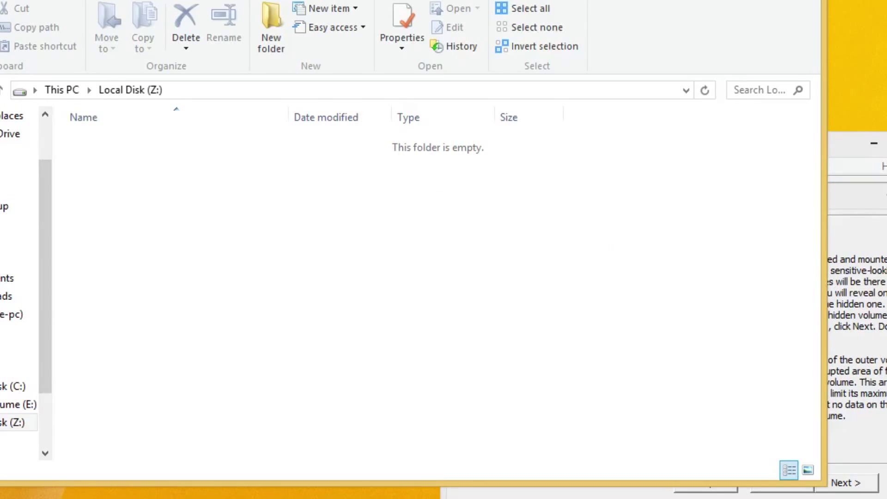
pyautogui.rightClick(268, 219)
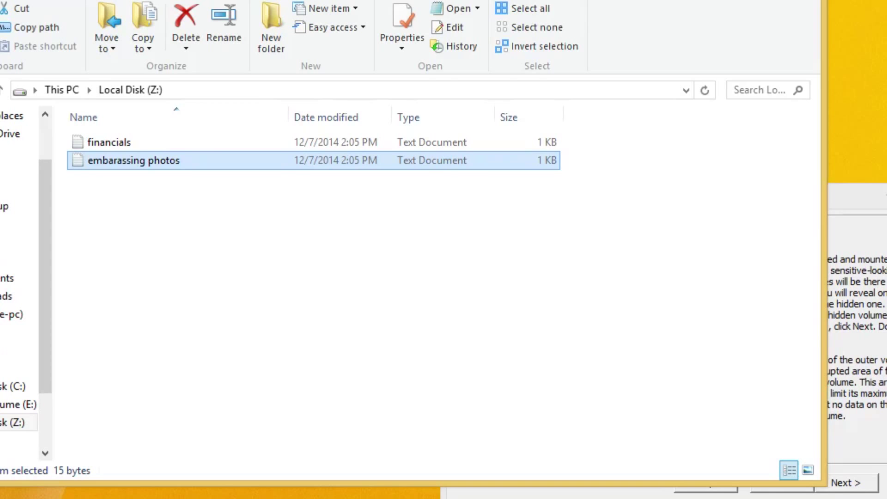
pyautogui.hotkey('alt', 'Tab')
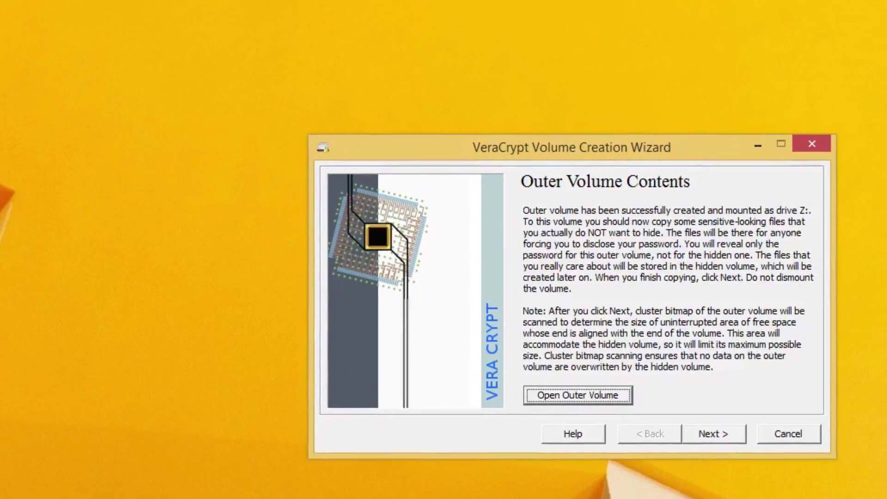
pyautogui.click(741, 444)
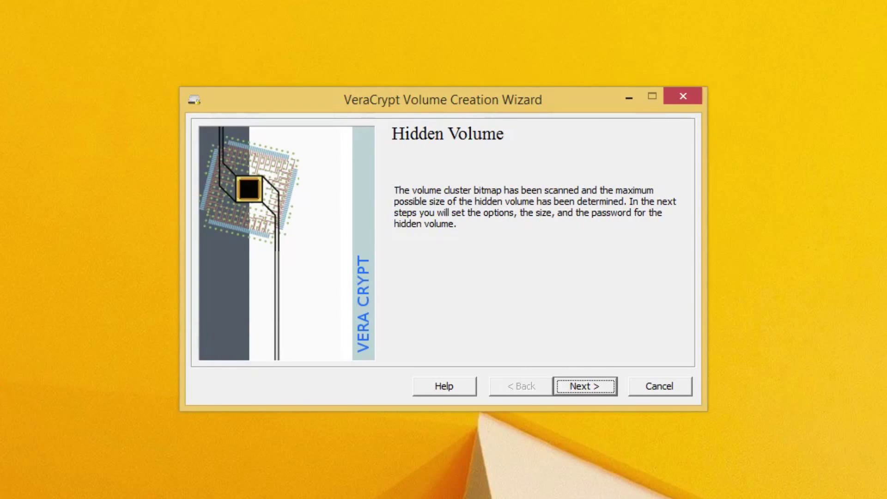
# Accept AES and RIPEMD-160 for the hidden volume and set its size to 8 MB
pyautogui.press('Return')
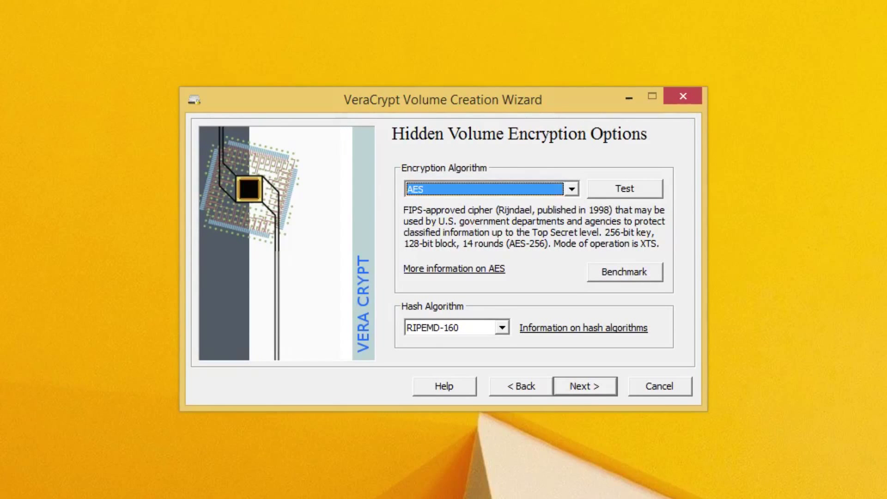
pyautogui.click(584, 386)
pyautogui.rightClick(573, 474)
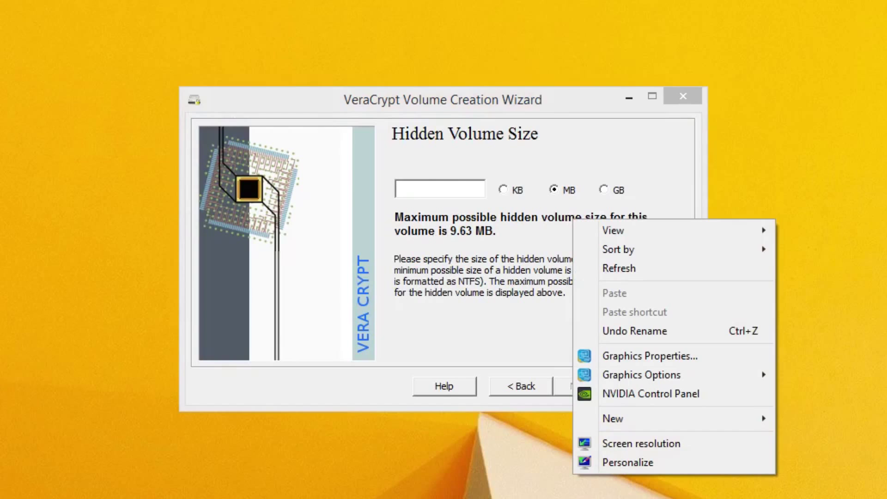
pyautogui.click(439, 189)
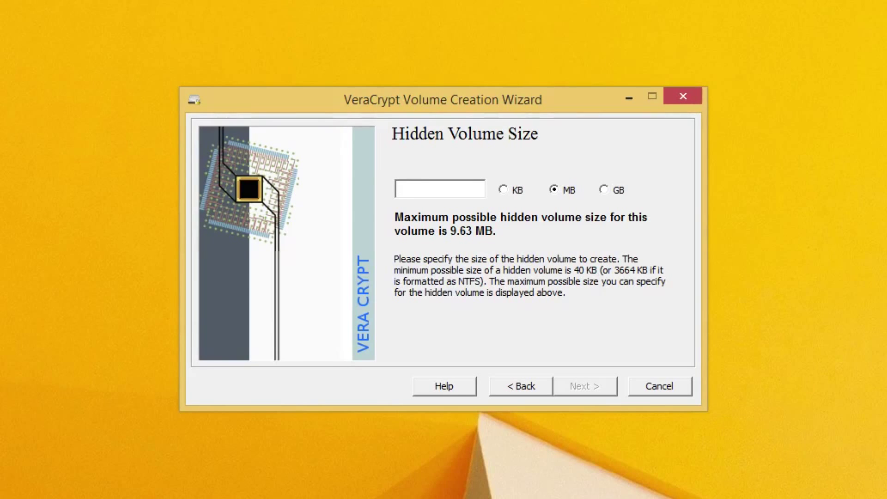
pyautogui.write('8')
pyautogui.press('Return')
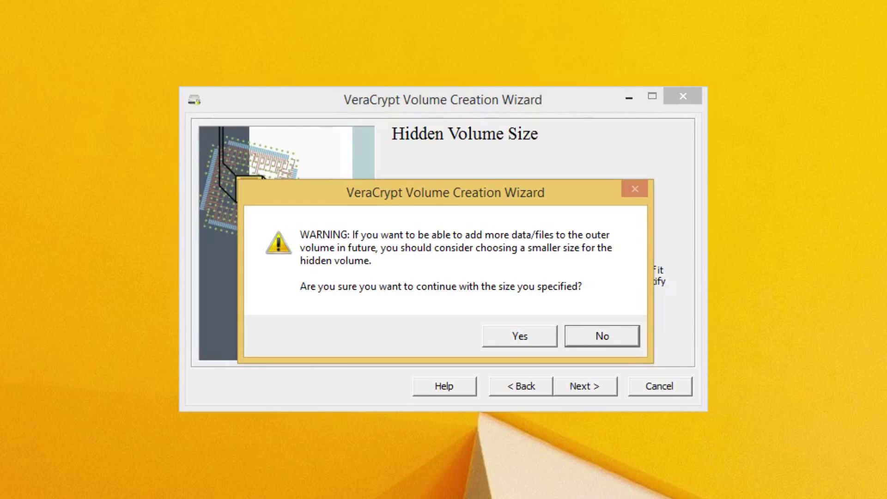
pyautogui.hotkey('alt', 'y')
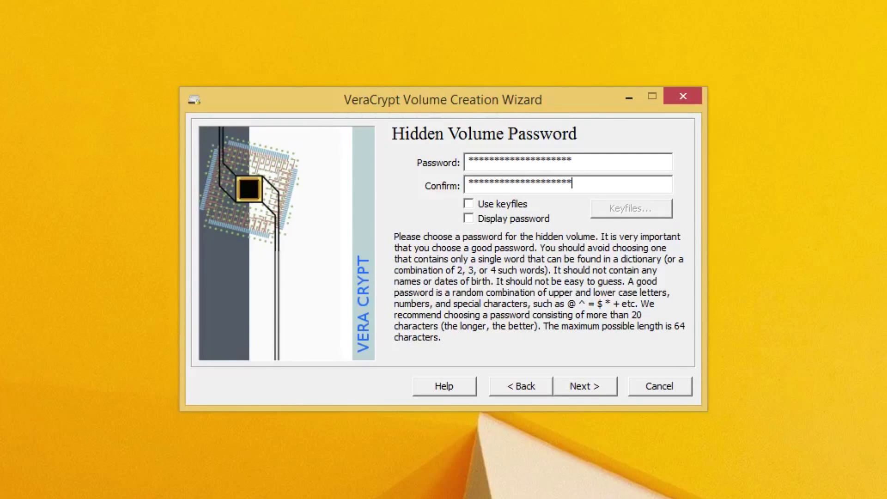
# Enter and confirm the hidden volume password, format the hidden volume as FAT, and exit the wizard
pyautogui.press('Return')
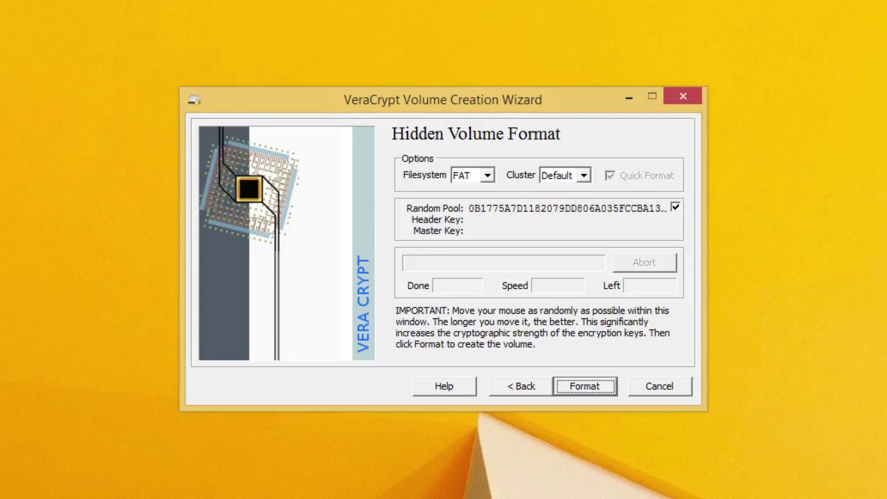
pyautogui.press('Return')
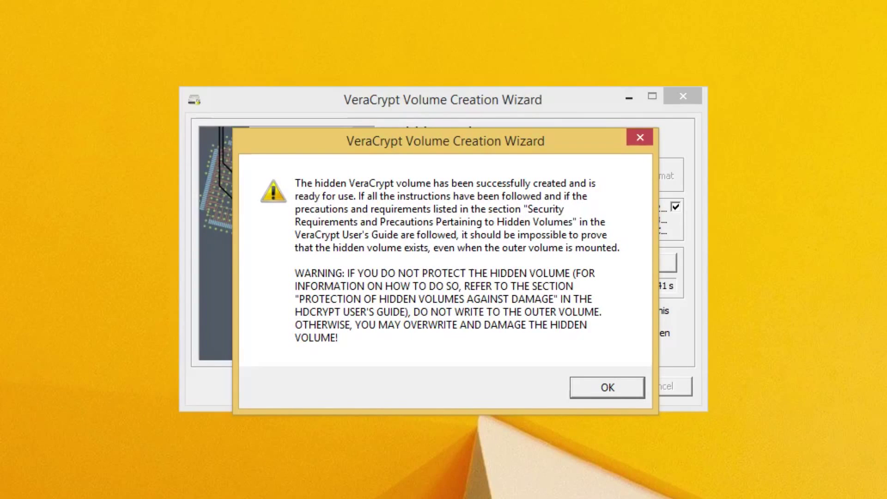
pyautogui.press('Return')
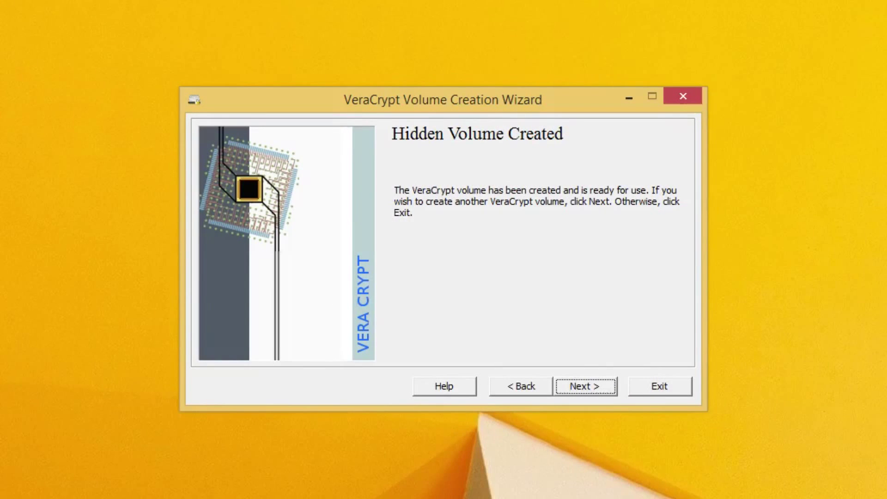
pyautogui.click(659, 386)
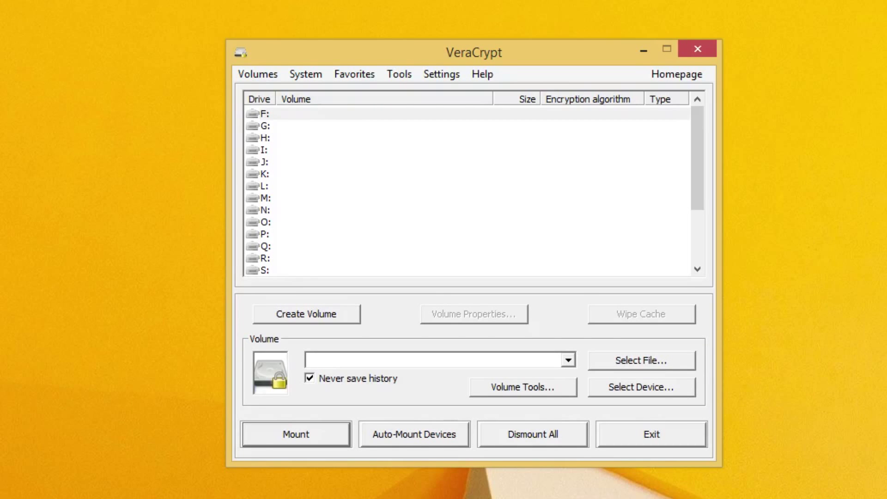
# Select the secretfile container on the Desktop as the volume file in the main window
pyautogui.click(641, 360)
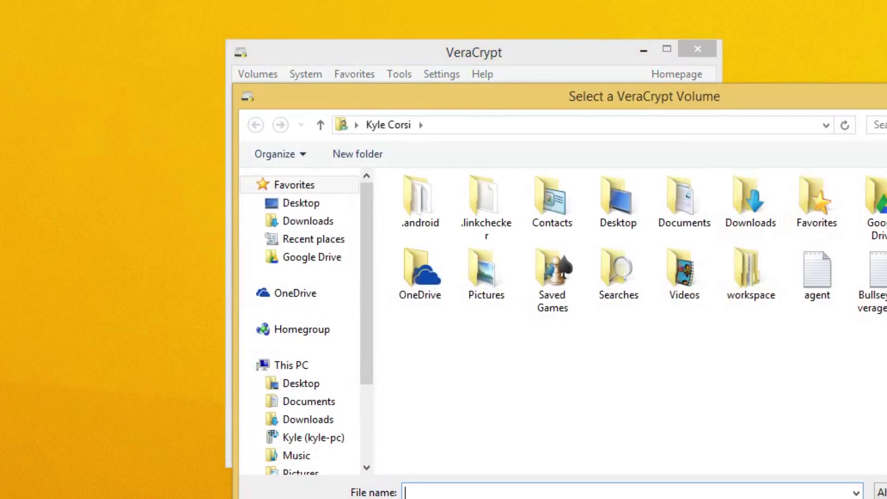
pyautogui.click(299, 203)
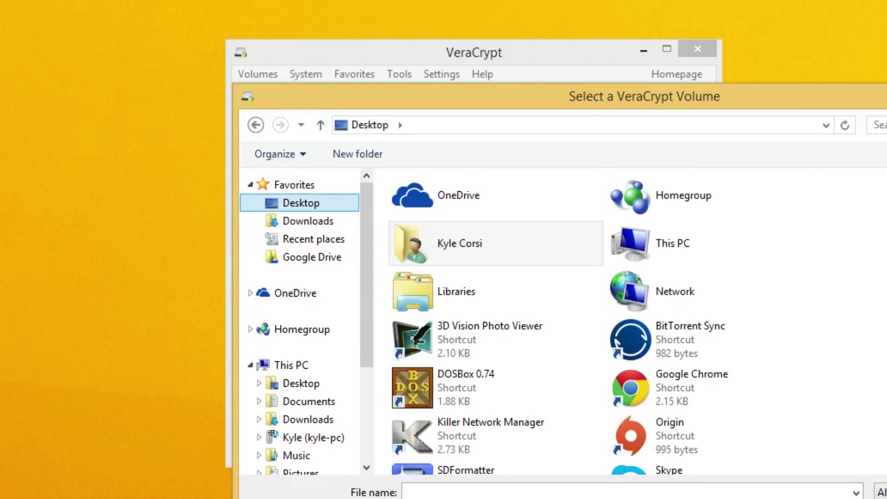
pyautogui.scroll(-7, 508, 244)
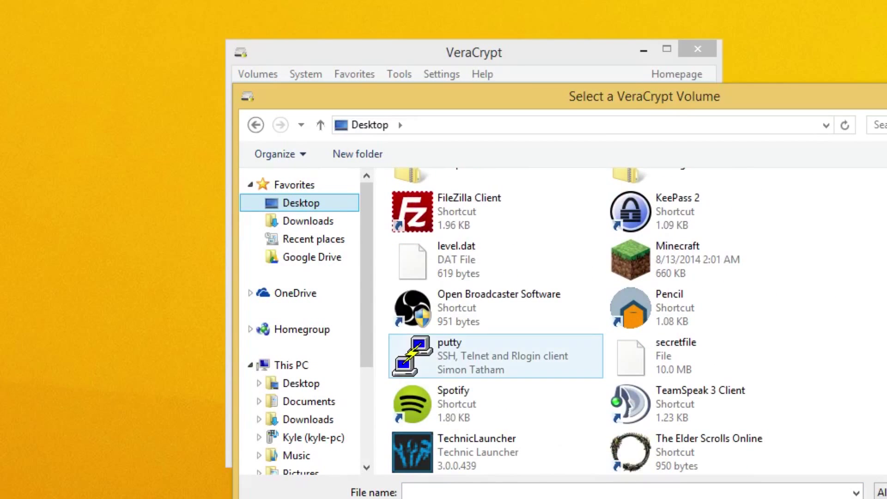
pyautogui.click(670, 356)
pyautogui.doubleClick(670, 355)
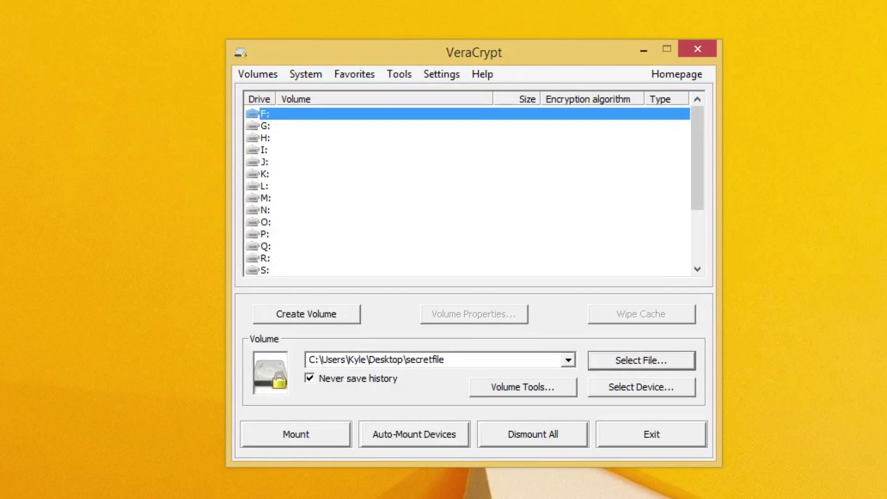
# Mount the secretfile container on drive F: by entering the outer volume password
pyautogui.click(296, 434)
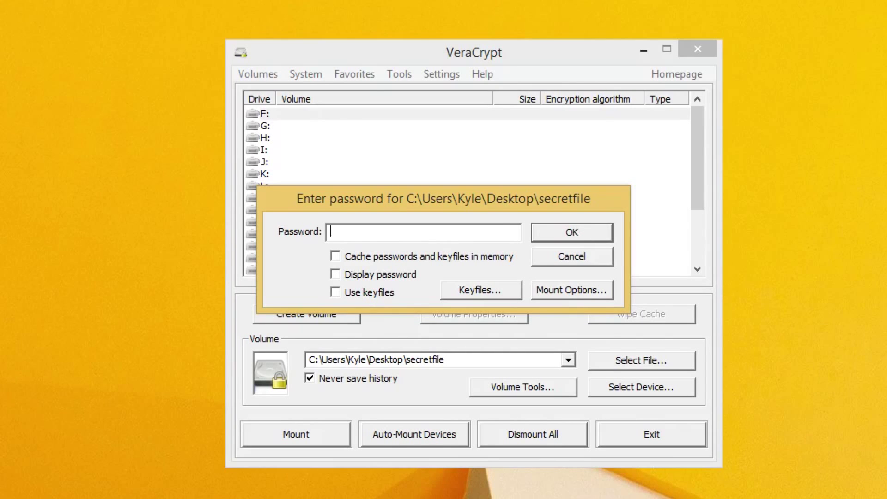
pyautogui.hotkey('ctrl', 'v')
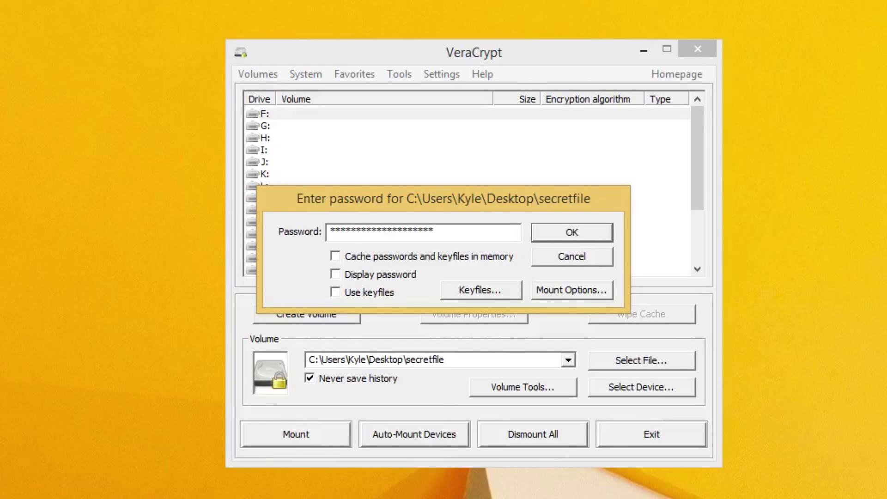
pyautogui.press('Return')
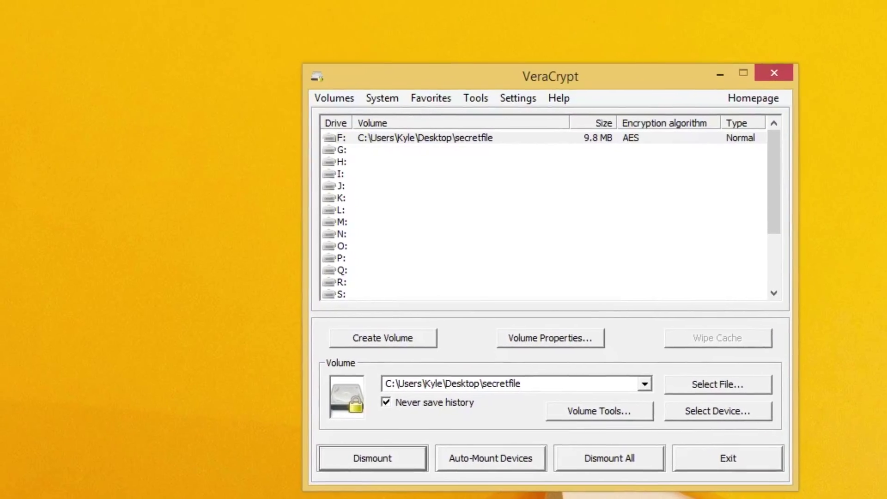
# Open drive F: in File Explorer and examine the decoy files stored in the outer volume
pyautogui.press('super+e')
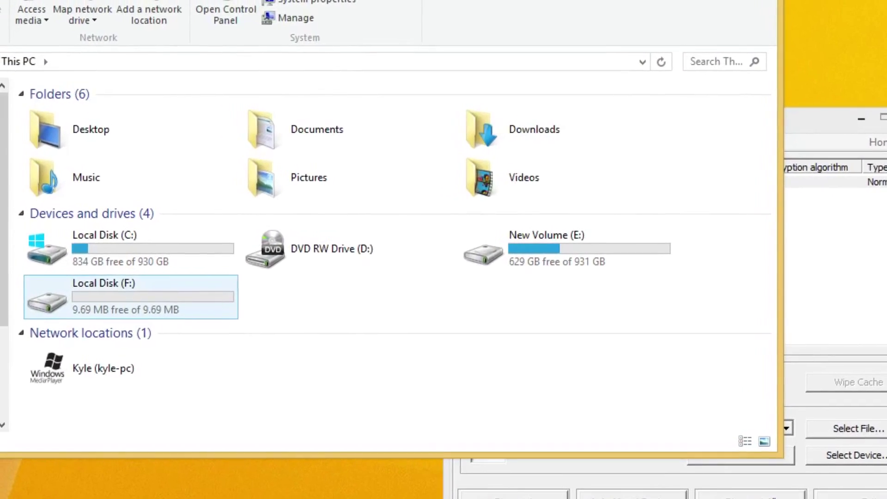
pyautogui.doubleClick(154, 326)
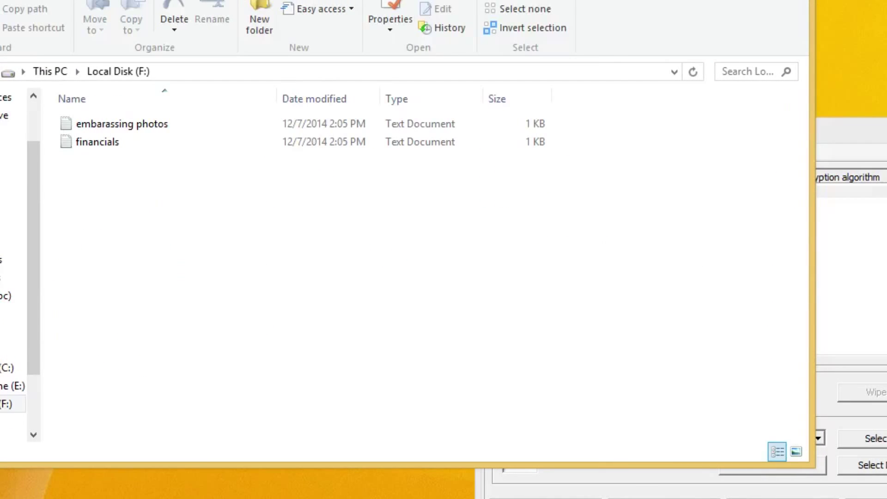
pyautogui.moveTo(138, 325); pyautogui.dragTo(93, 122)
pyautogui.click(153, 259)
pyautogui.moveTo(190, 244); pyautogui.dragTo(117, 110)
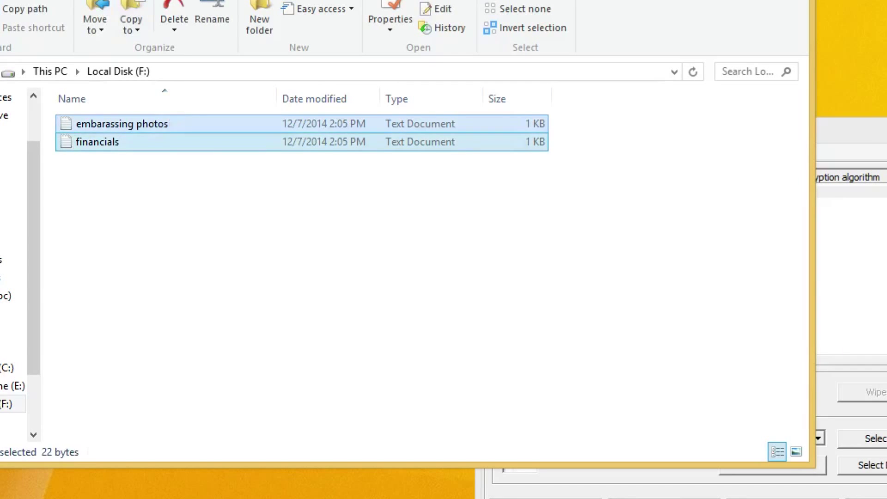
pyautogui.click(157, 231)
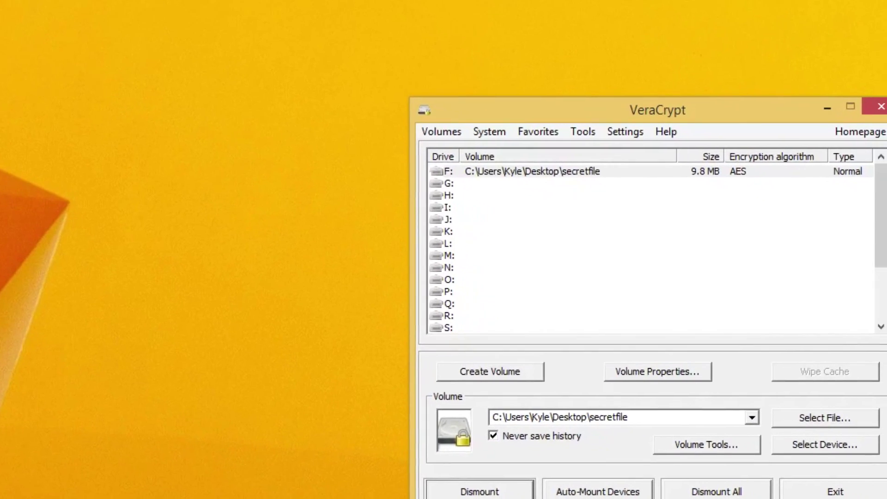
# Dismount the outer volume in VeraCrypt and mount secretfile on F: with the hidden volume password
pyautogui.press('Return')
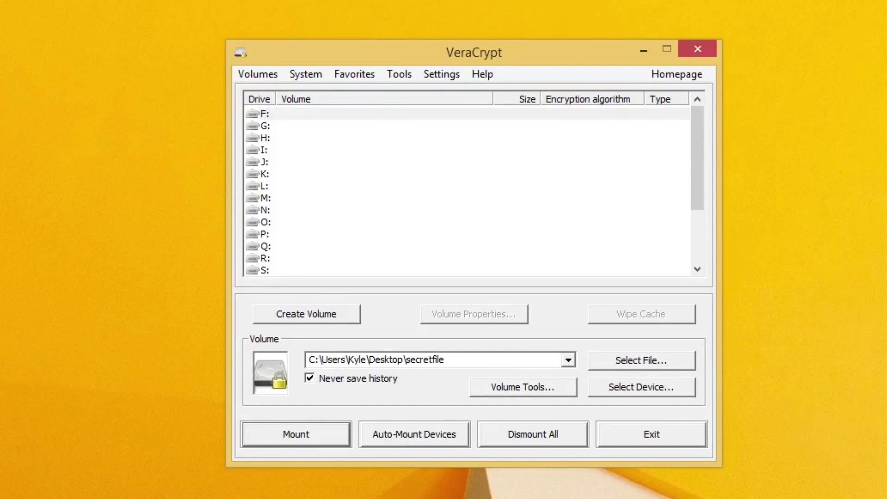
pyautogui.press('Return')
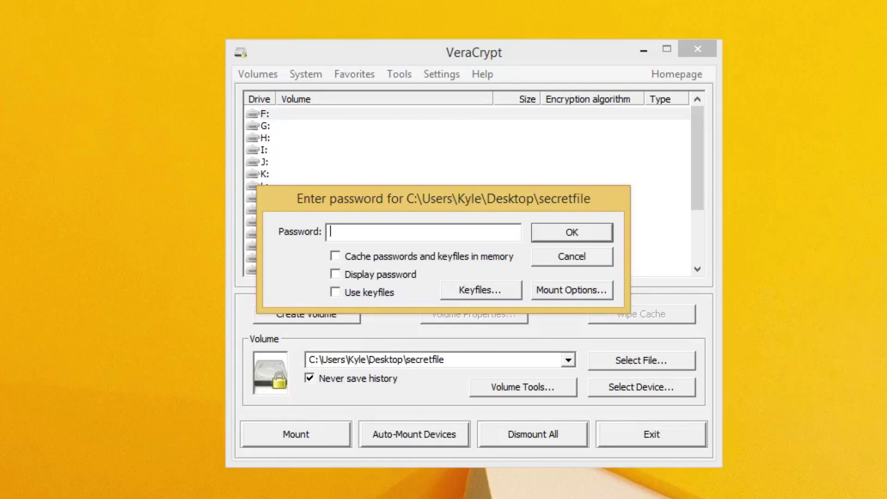
pyautogui.hotkey('ctrl', 'v')
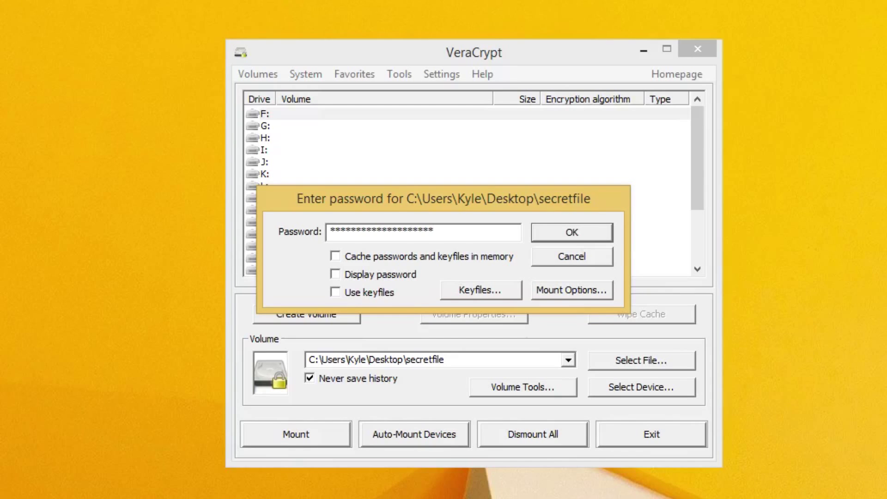
pyautogui.press('Return')
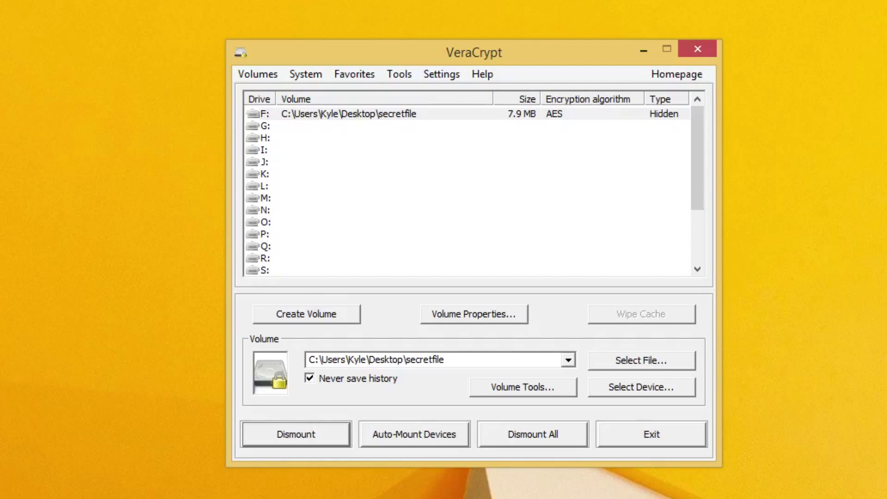
# Open drive F: in File Explorer and create a text document named "sensitive information" in the hidden volume
pyautogui.press('super+e')
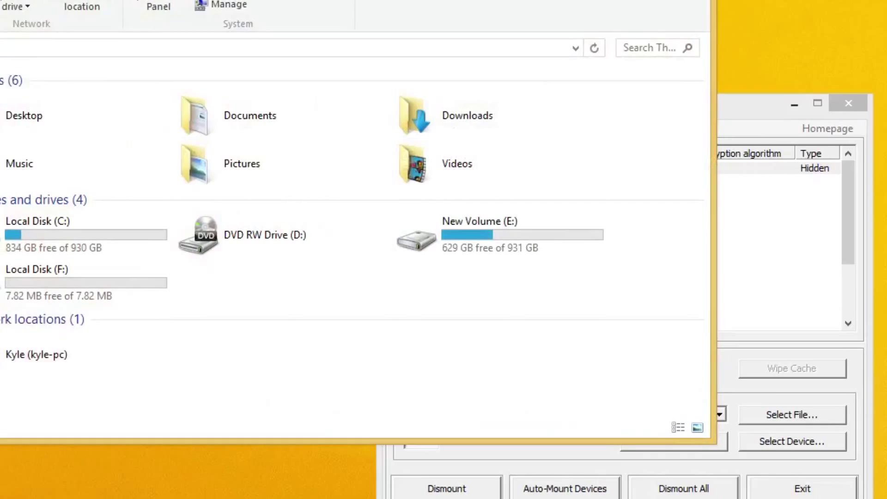
pyautogui.doubleClick(37, 270)
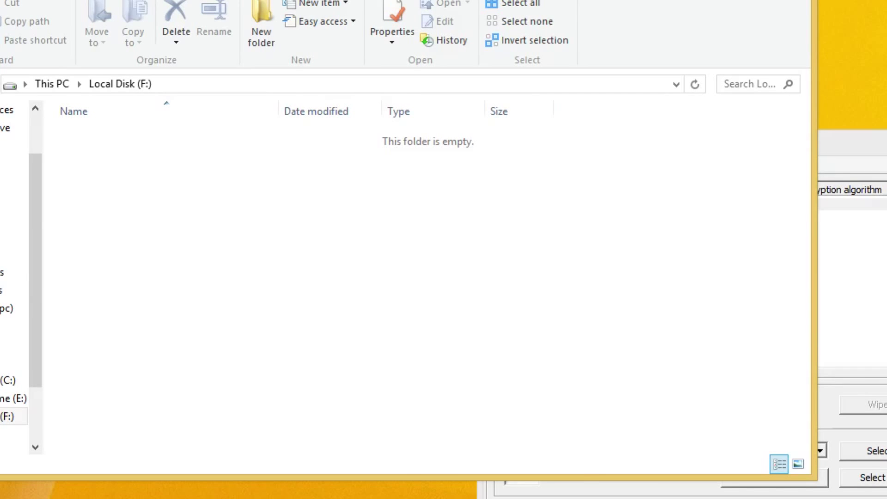
pyautogui.rightClick(377, 255)
pyautogui.moveTo(443, 460)
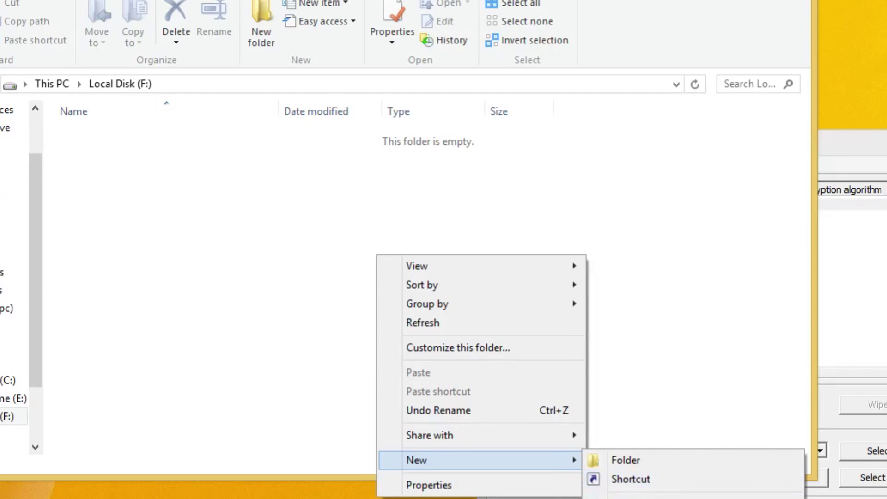
pyautogui.click(642, 498)
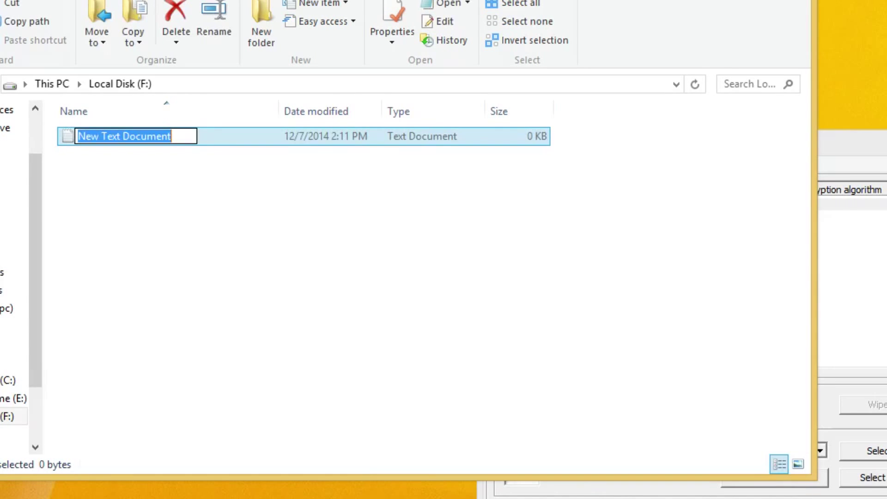
pyautogui.write('sen')
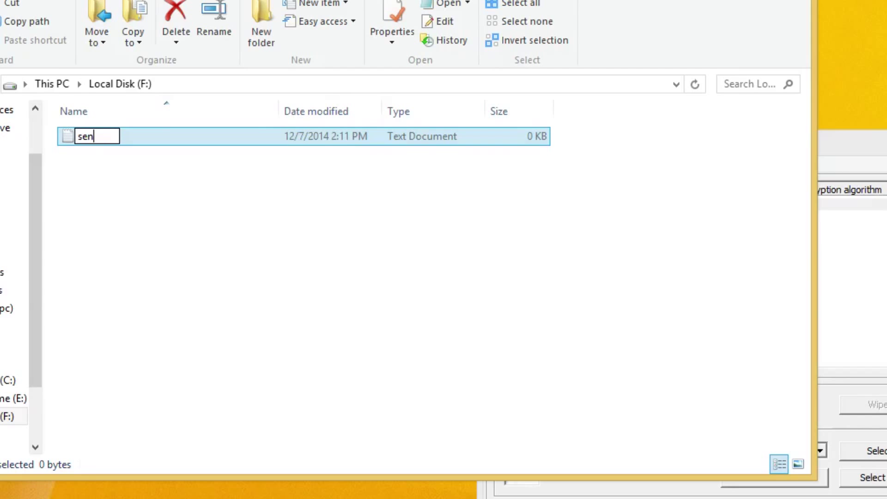
pyautogui.write('sitive information')
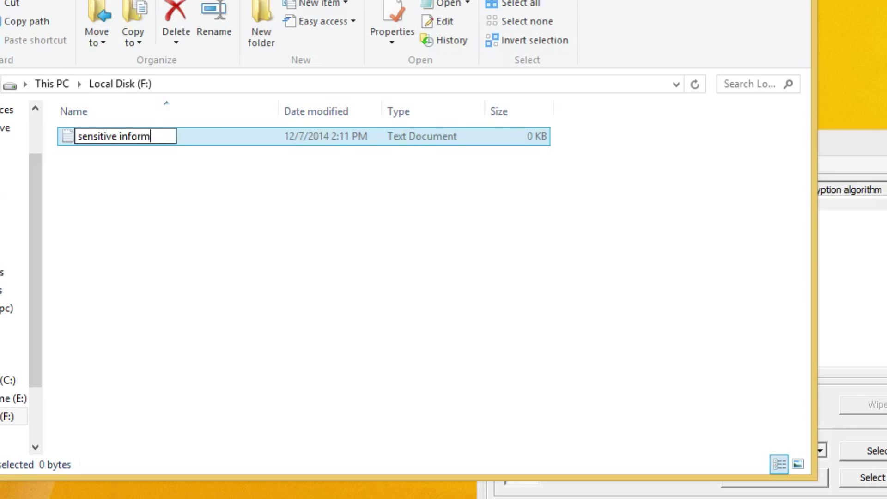
pyautogui.press('Return')
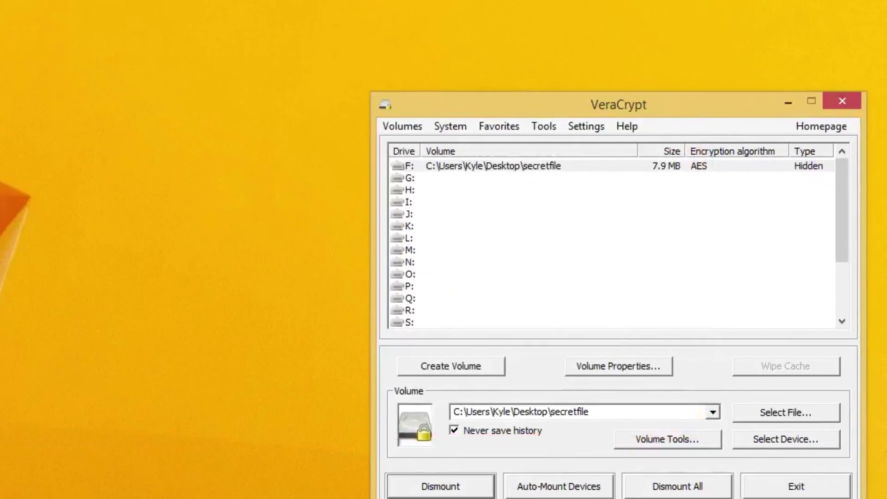
# Dismount the hidden volume in VeraCrypt and remount secretfile on F: with the outer volume password
pyautogui.press('Return')
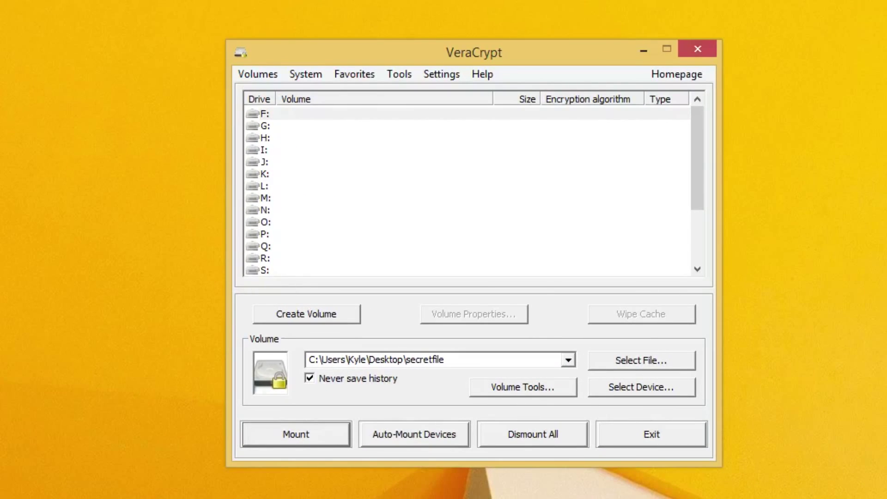
pyautogui.press('Return')
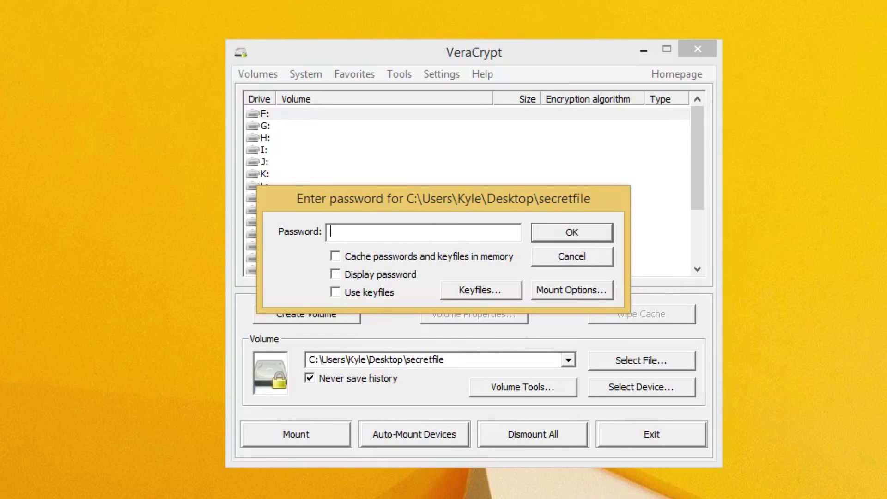
pyautogui.hotkey('ctrl', 'v')
pyautogui.press('Return')
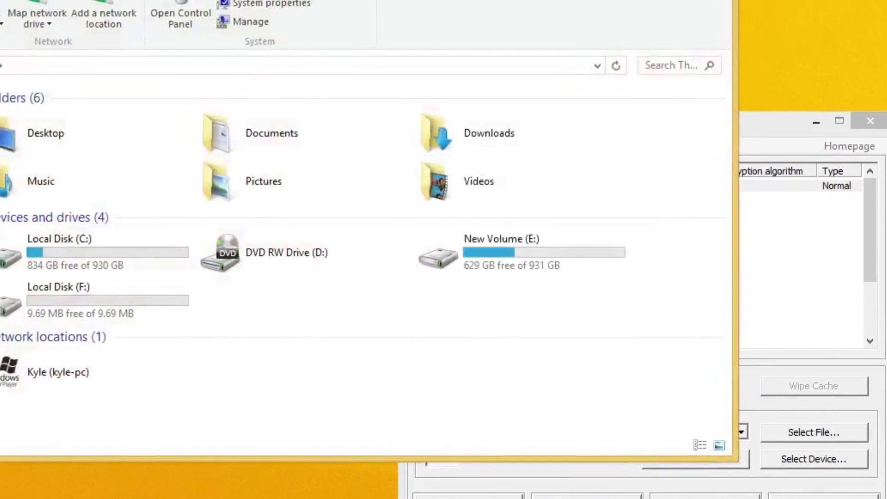
# Check the outer volume's files on drive F: in File Explorer, and dismount the volume in VeraCrypt
pyautogui.doubleClick(62, 307)
pyautogui.moveTo(171, 355); pyautogui.dragTo(242, 192)
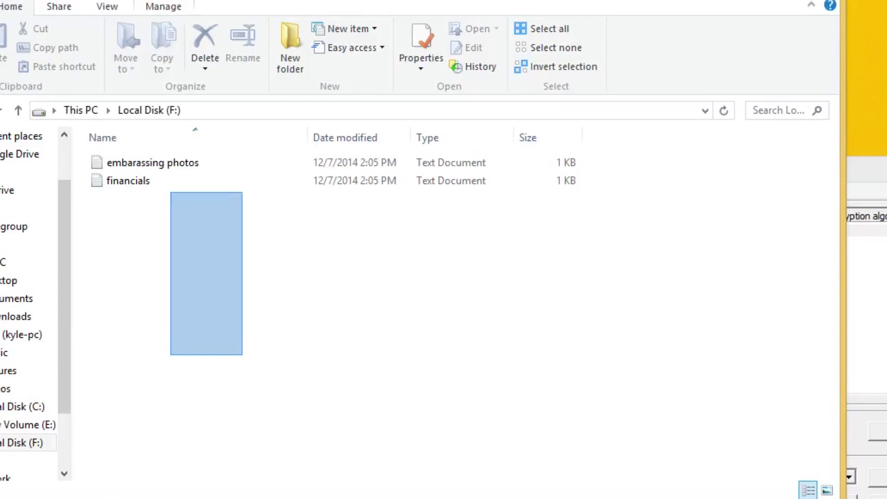
pyautogui.moveTo(171, 192); pyautogui.dragTo(147, 148)
pyautogui.click(277, 268)
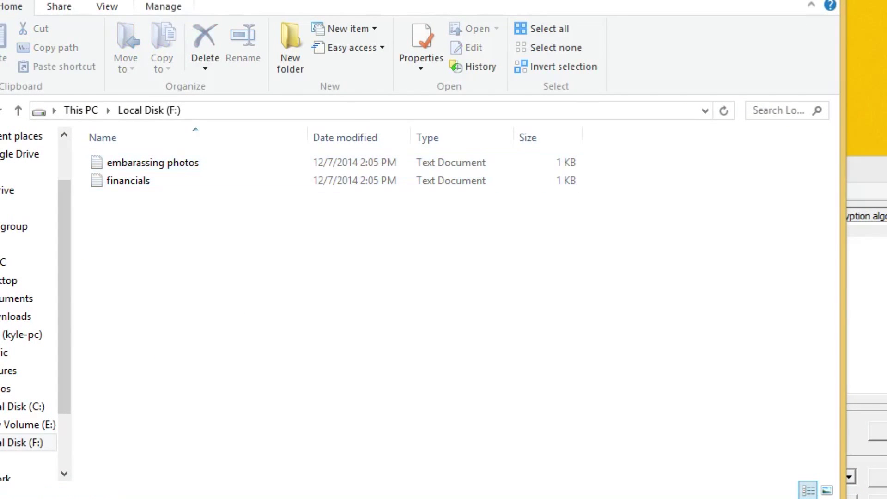
pyautogui.moveTo(202, 296); pyautogui.dragTo(118, 147)
pyautogui.click(204, 277)
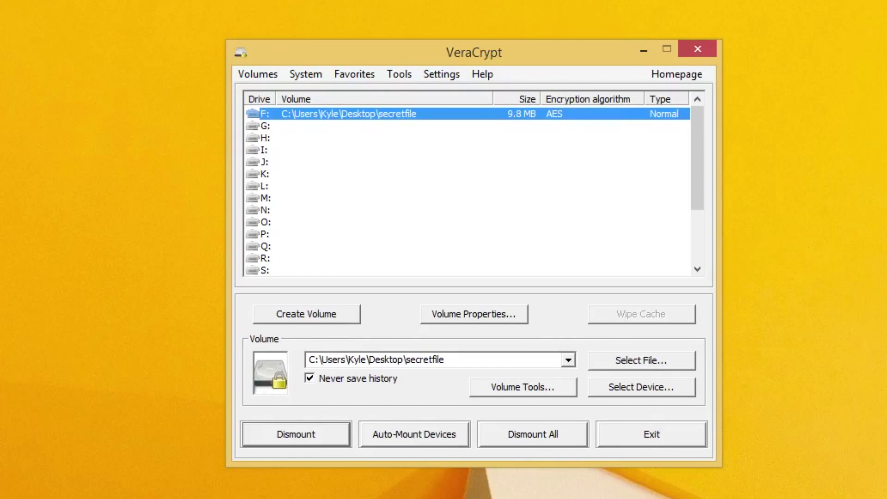
pyautogui.click(296, 434)
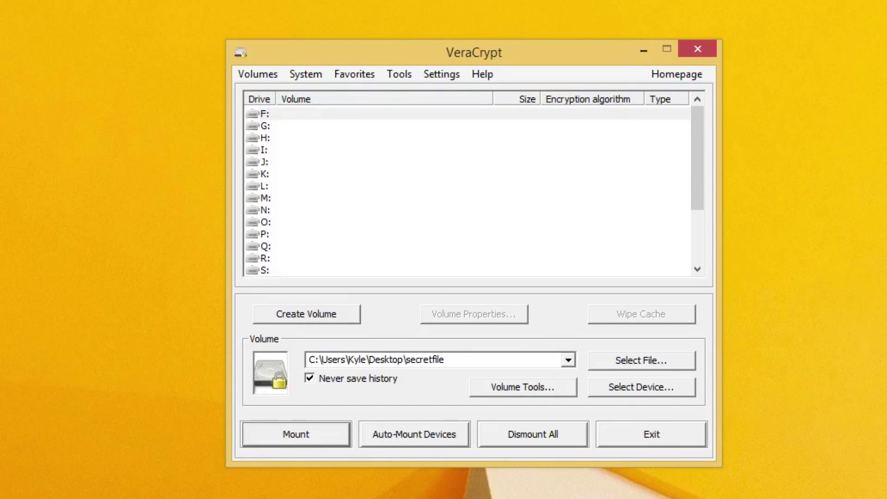